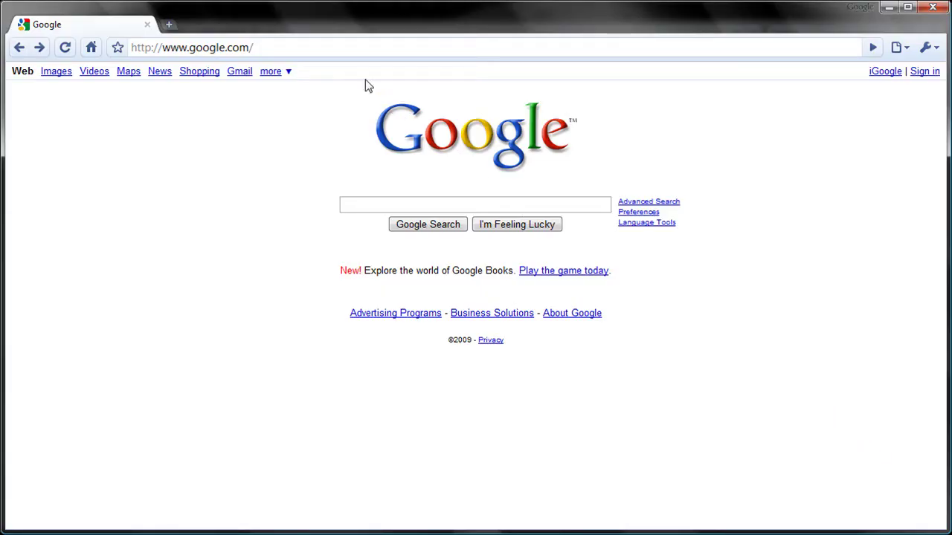
Load finewoodworking.com from Chrome's address bar.
click(346, 45)
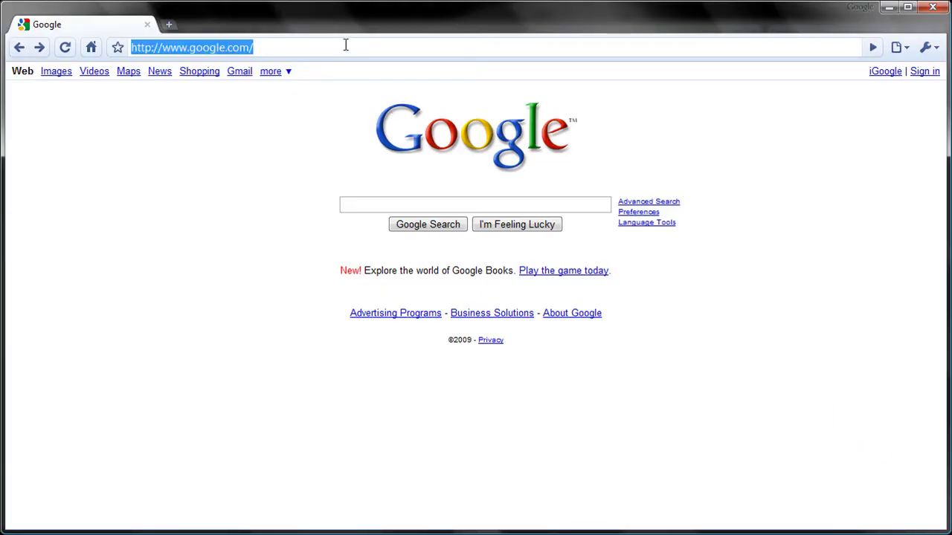
text(finewo)
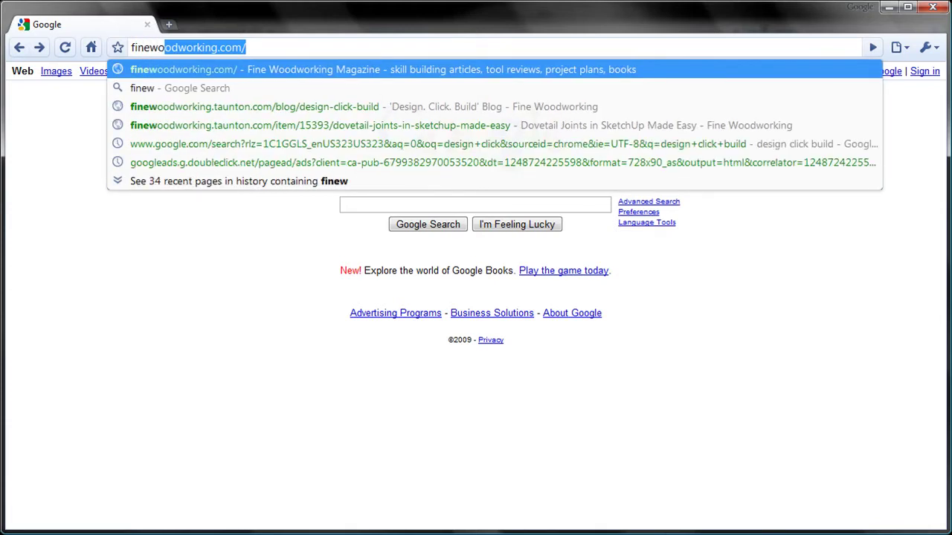
text(odworki)
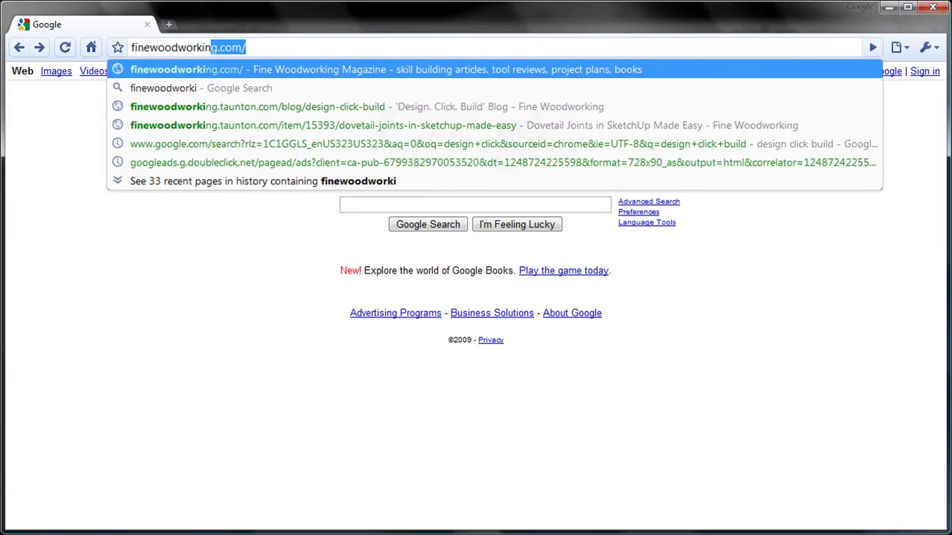
text(ng)
key(Return)
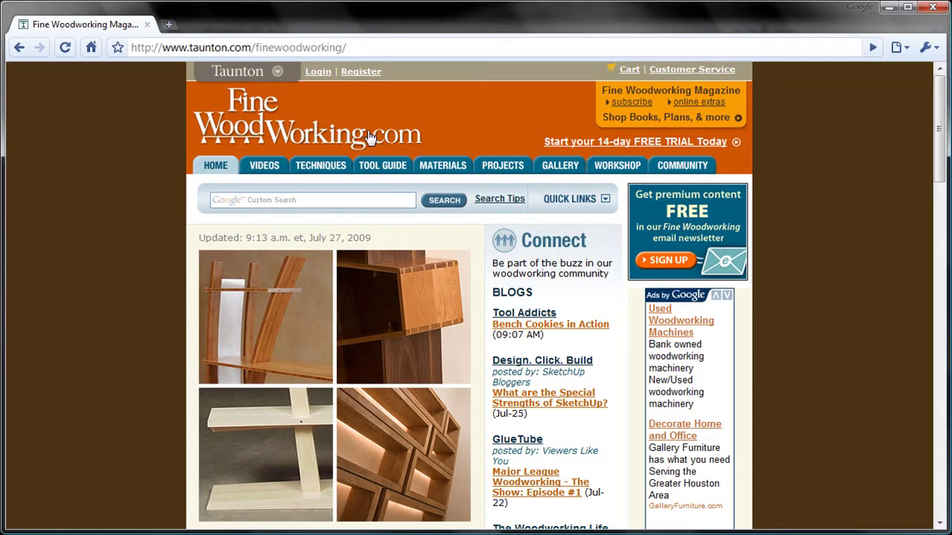
Open the Design. Click. Build blog and scroll down its list of posts.
click(512, 370)
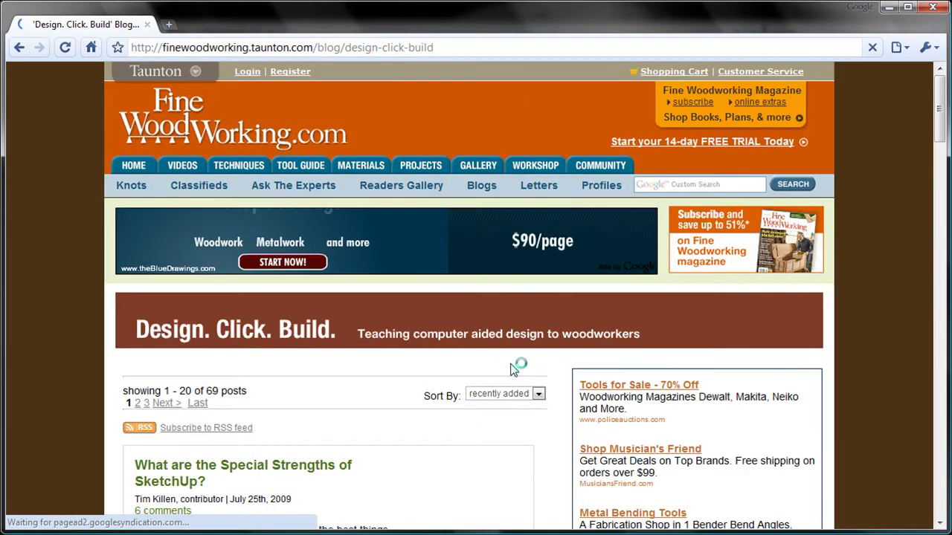
scroll(511, 370, down, 1)
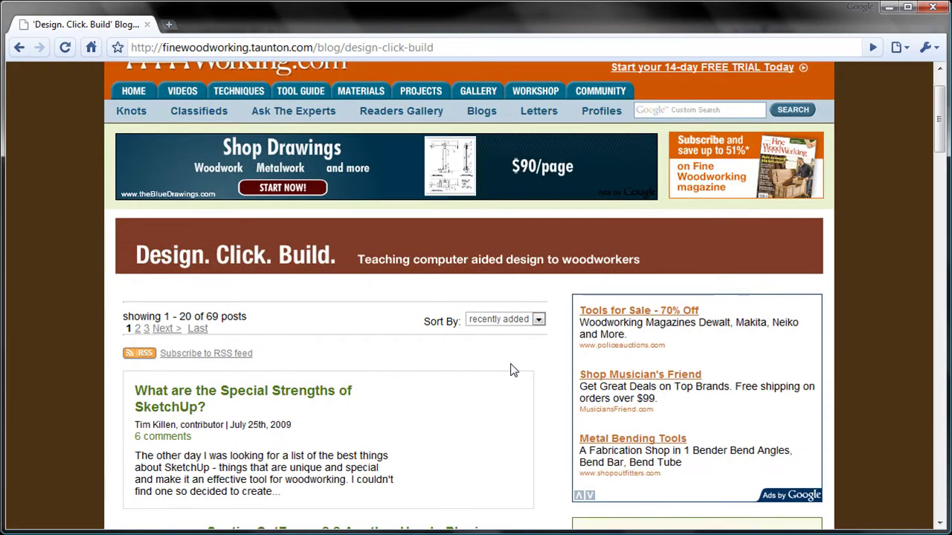
scroll(511, 371, down, 1)
scroll(512, 370, down, 1)
scroll(512, 370, down, 1)
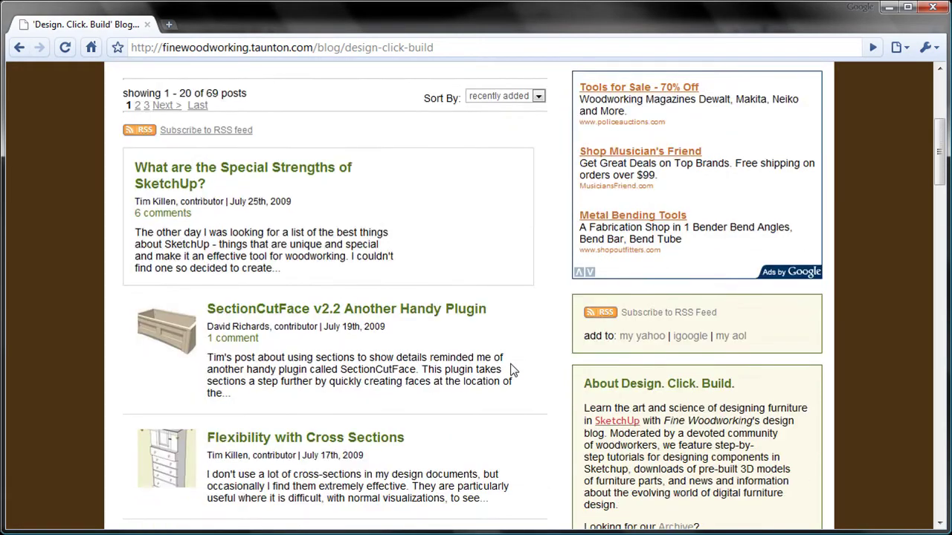
scroll(512, 370, down, 1)
scroll(512, 371, down, 1)
scroll(511, 366, down, 1)
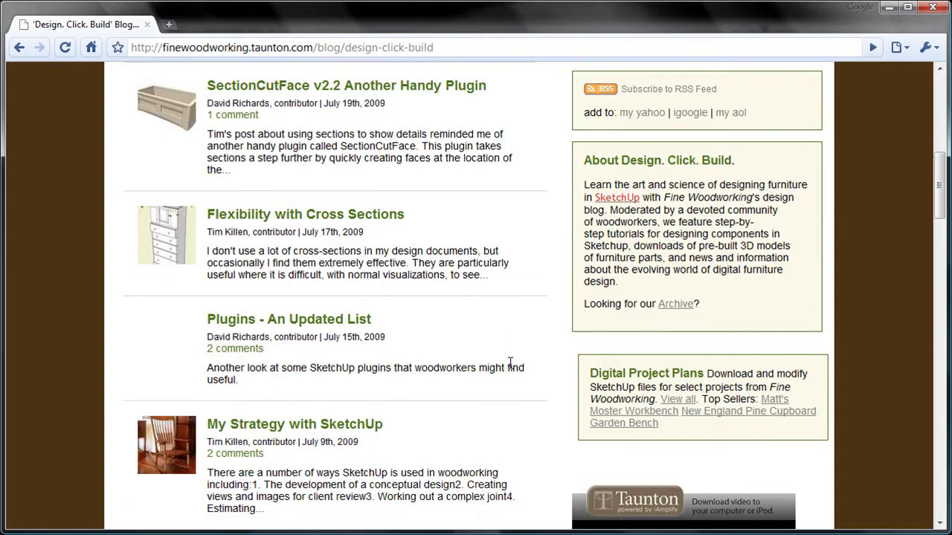
Open 'Plugins - An Updated List' and find the CutList and Layout description.
click(338, 325)
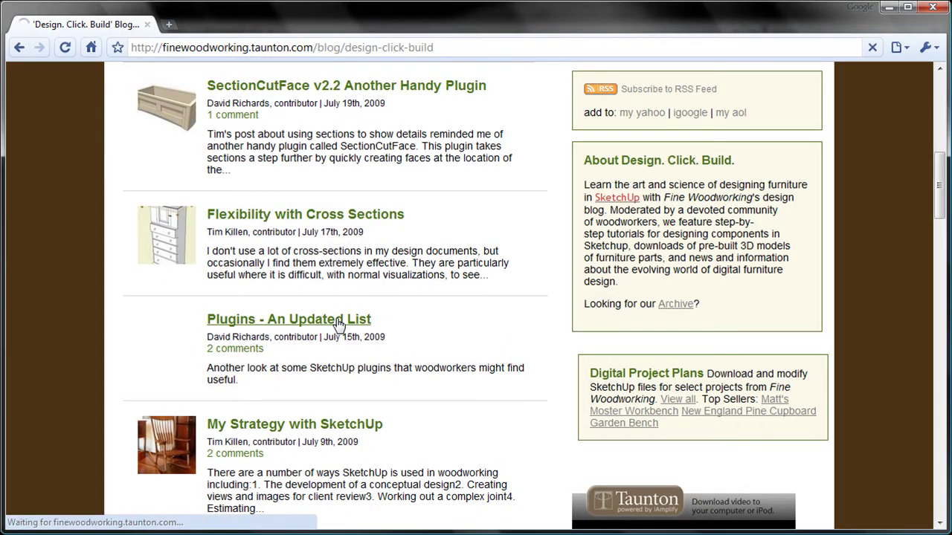
scroll(337, 321, down, 1)
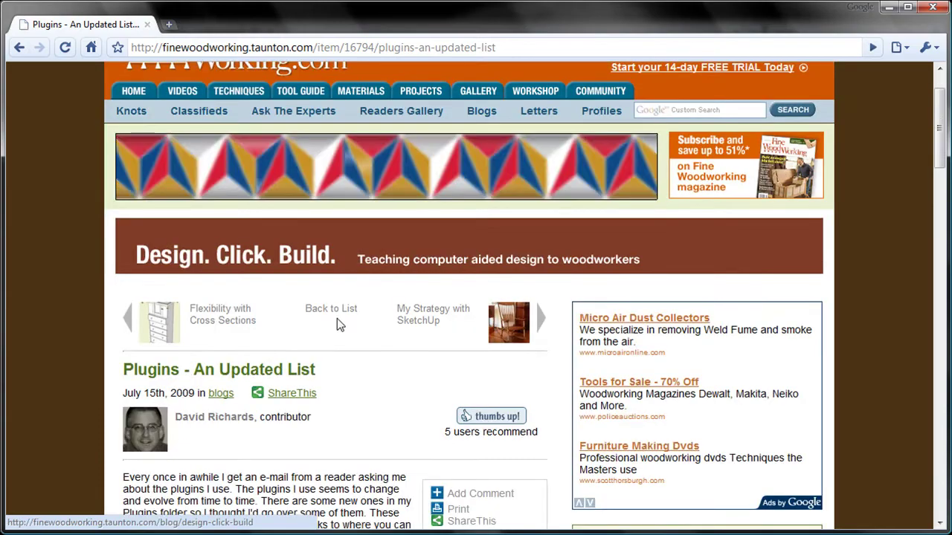
scroll(337, 318, down, 1)
scroll(337, 318, down, 1)
scroll(336, 318, down, 1)
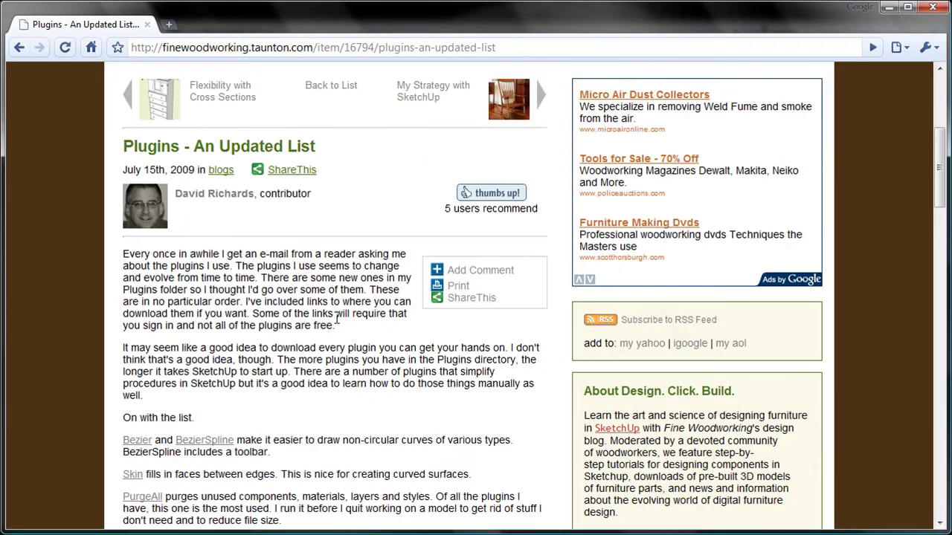
scroll(337, 318, down, 1)
scroll(337, 318, down, 1)
scroll(337, 318, down, 1)
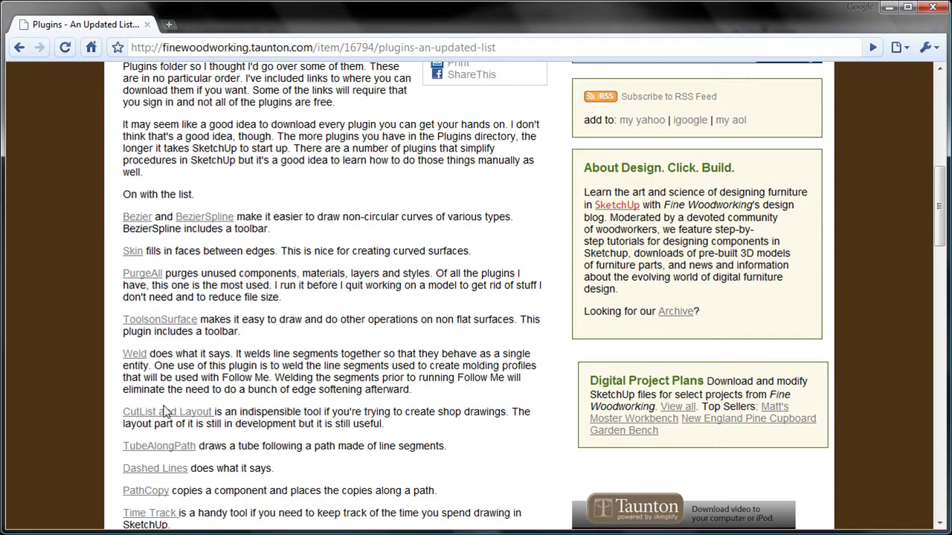
drag(122, 413, 386, 423)
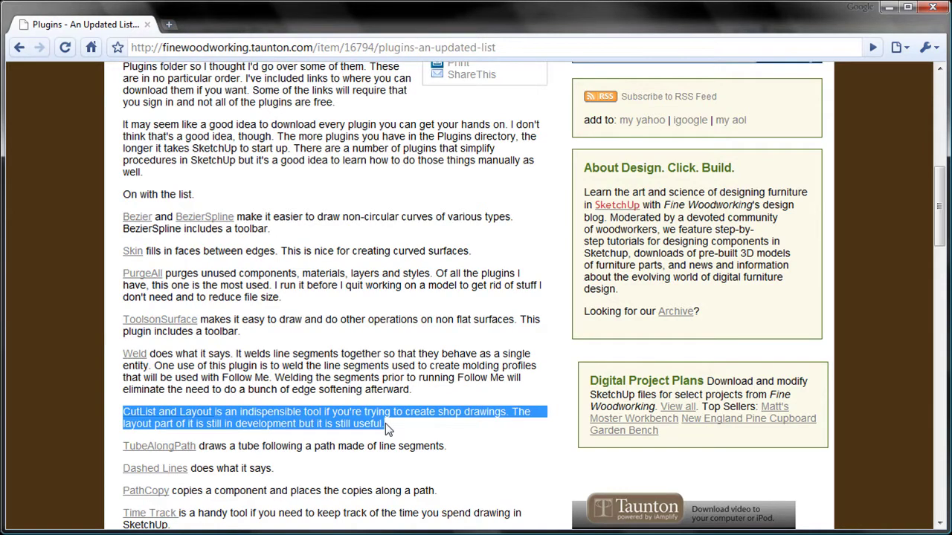
click(385, 423)
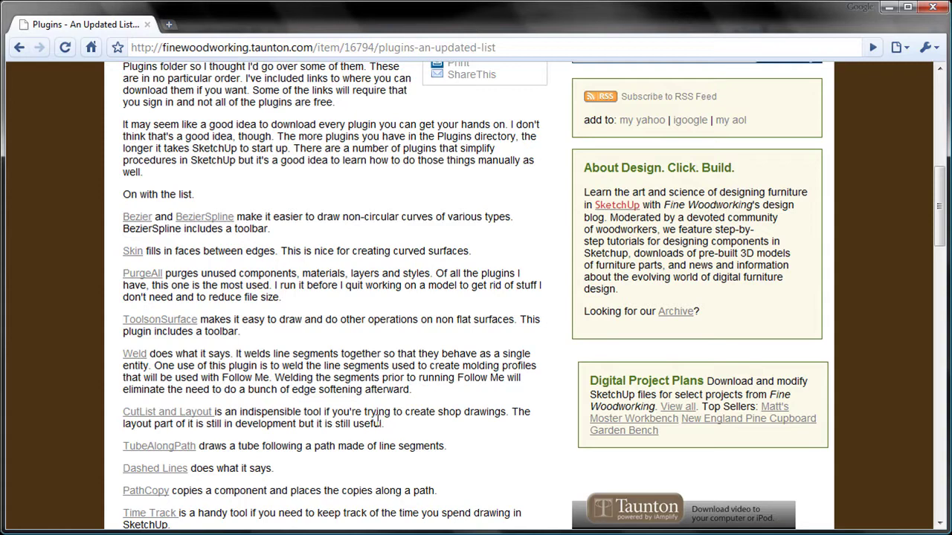
Save cutlist_4.0.7.zip from the CutList and Layout link to the Desktop, then open it in WinRAR.
click(195, 420)
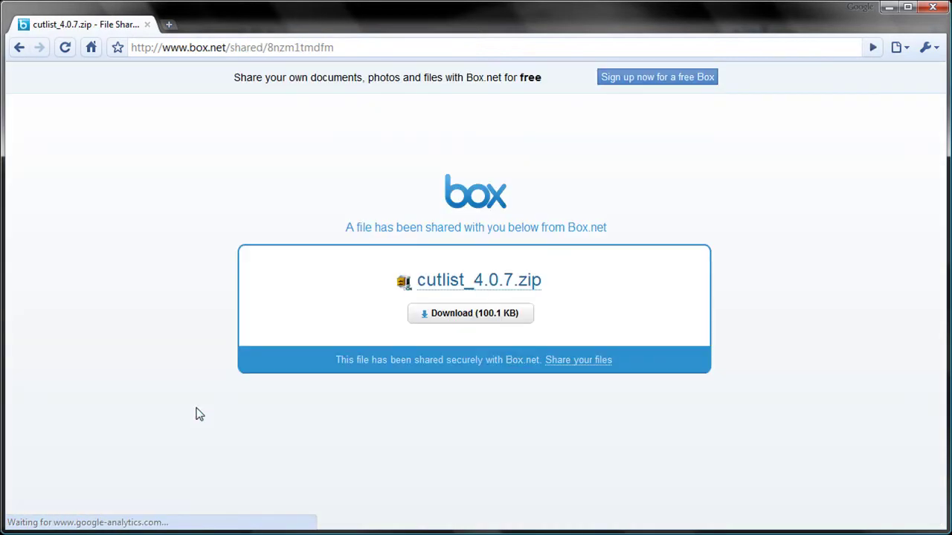
click(455, 313)
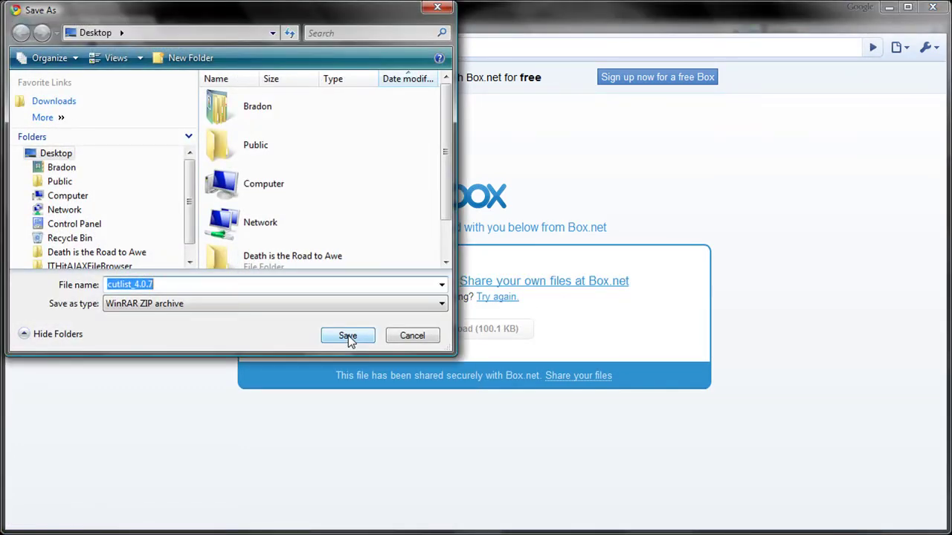
click(348, 336)
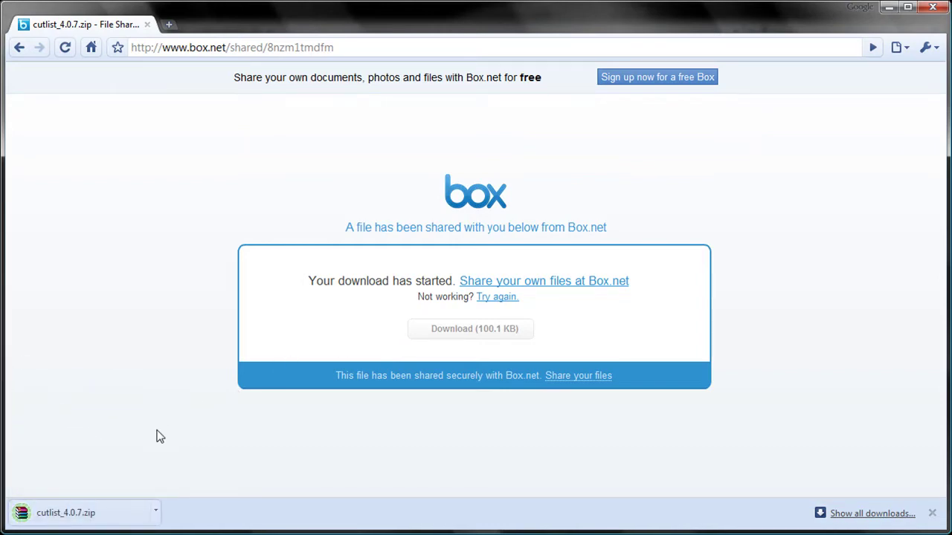
click(123, 512)
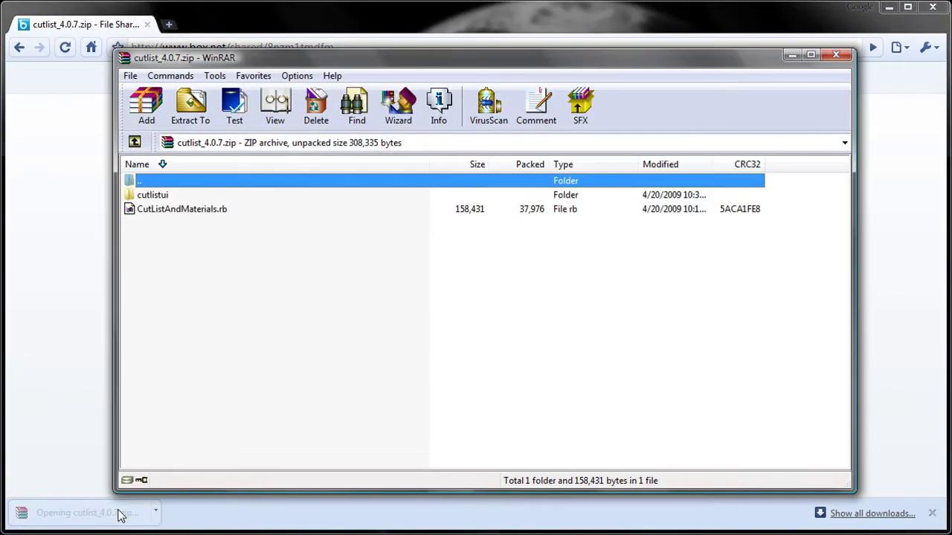
Extract the archive to C:\Program Files (x86)\Google\Google SketchUp 7\Plugins.
click(186, 112)
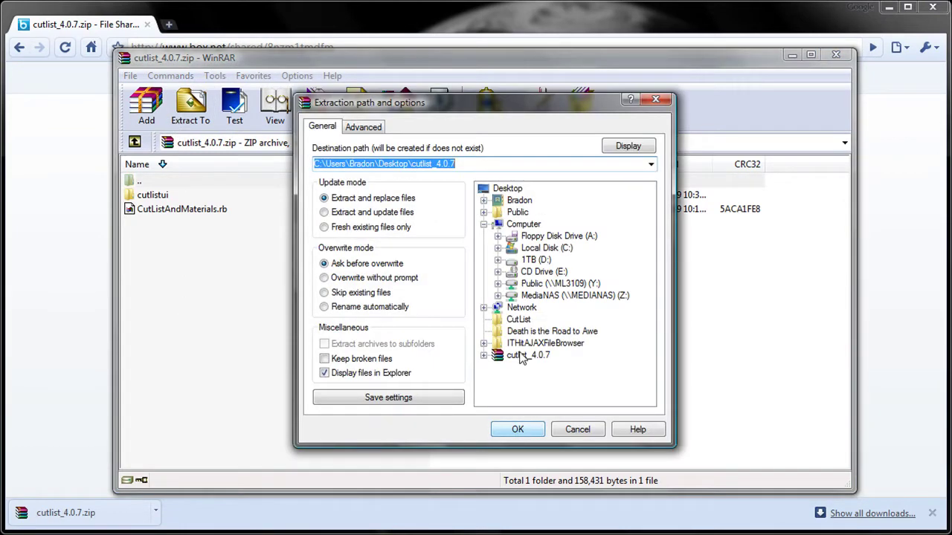
click(497, 248)
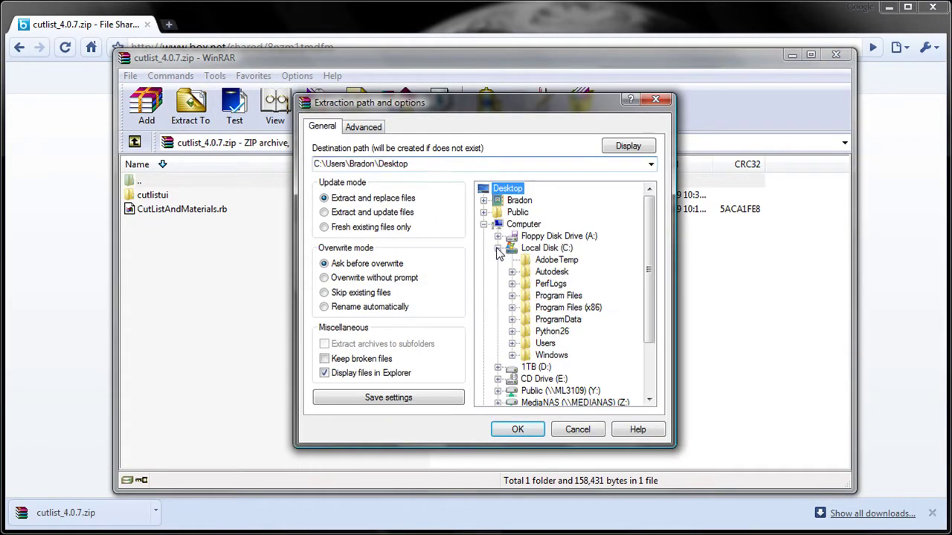
click(512, 310)
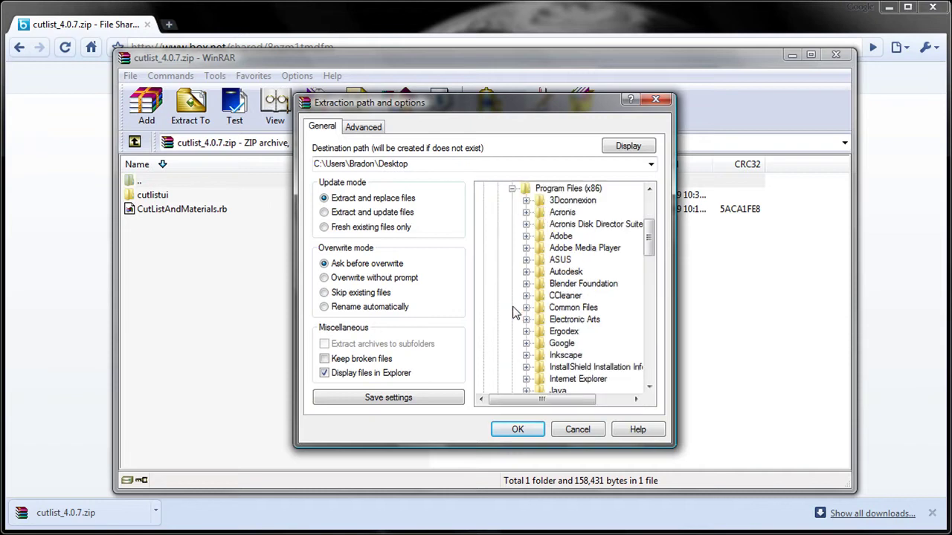
click(526, 343)
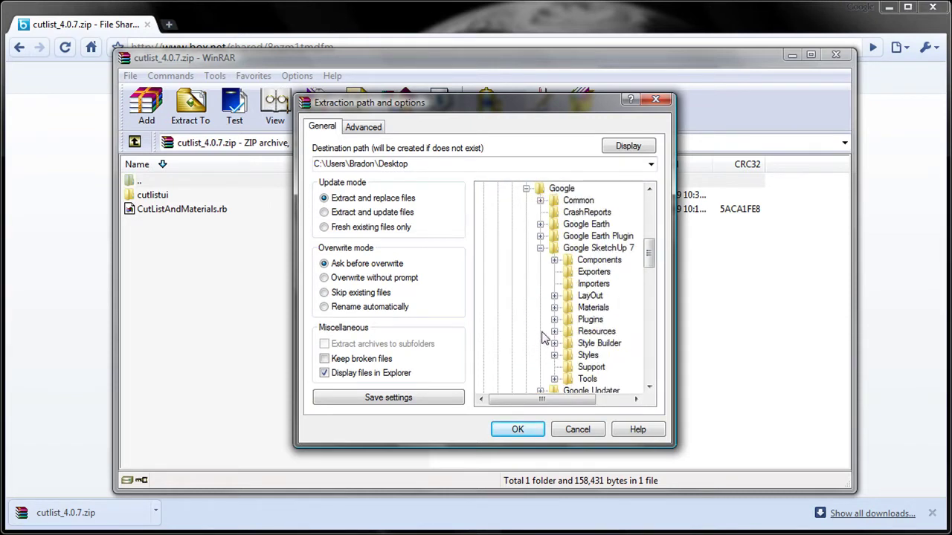
click(540, 345)
click(589, 319)
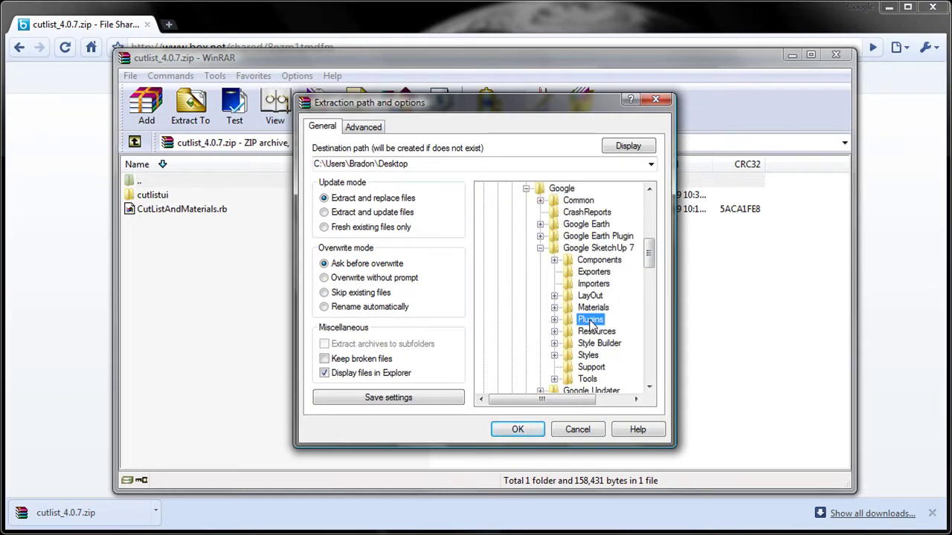
click(530, 431)
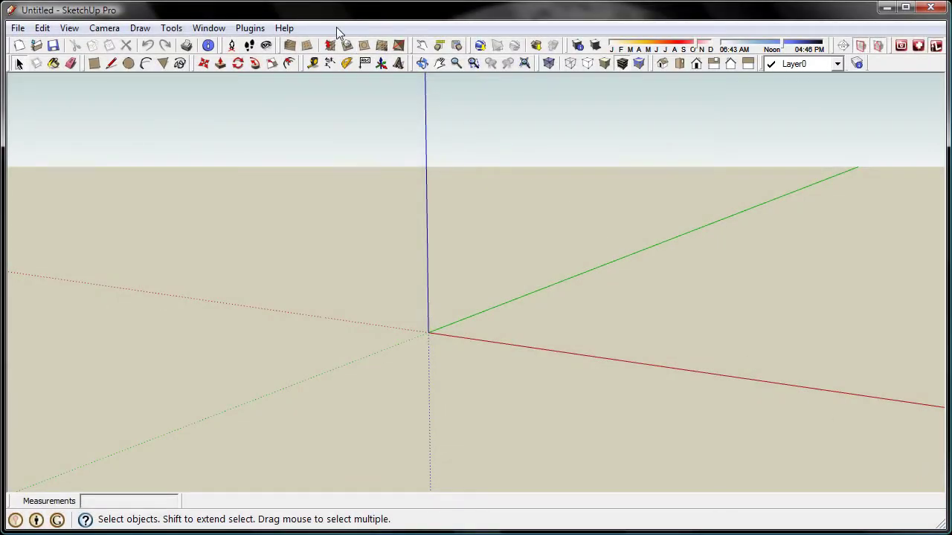
Verify Cut List appears under Plugins, then open 3D Warehouse with Get Models.
click(263, 28)
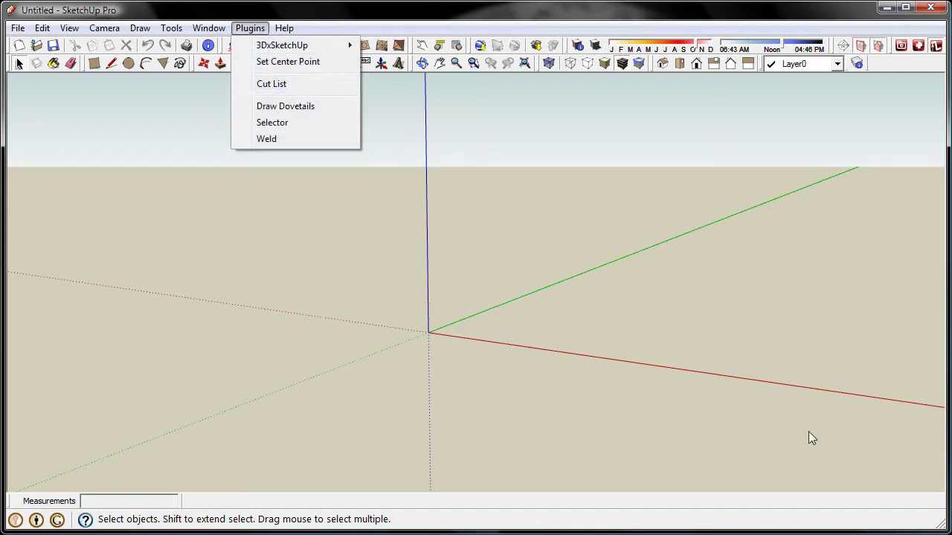
click(921, 475)
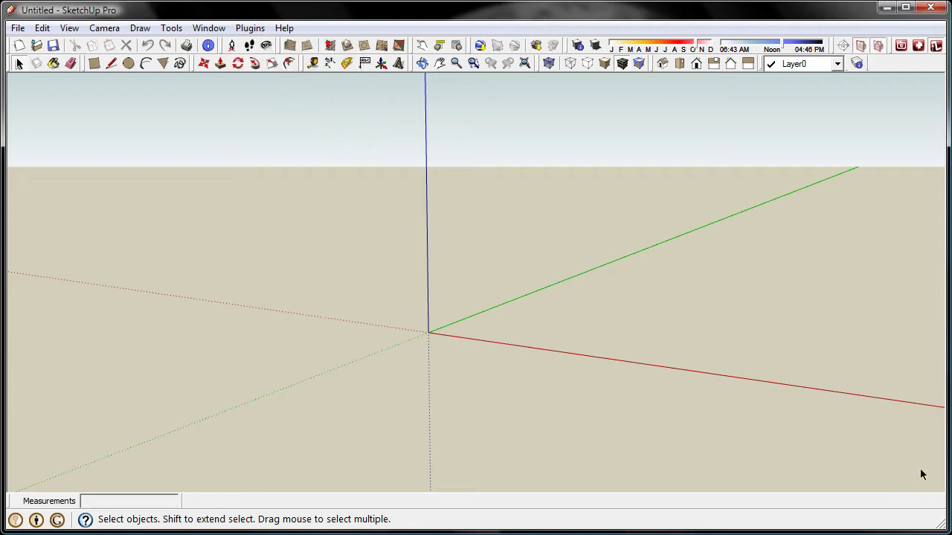
click(535, 45)
Search 3D Warehouse for 'Cabinet' and open the first result's details.
click(471, 222)
text(Cabine)
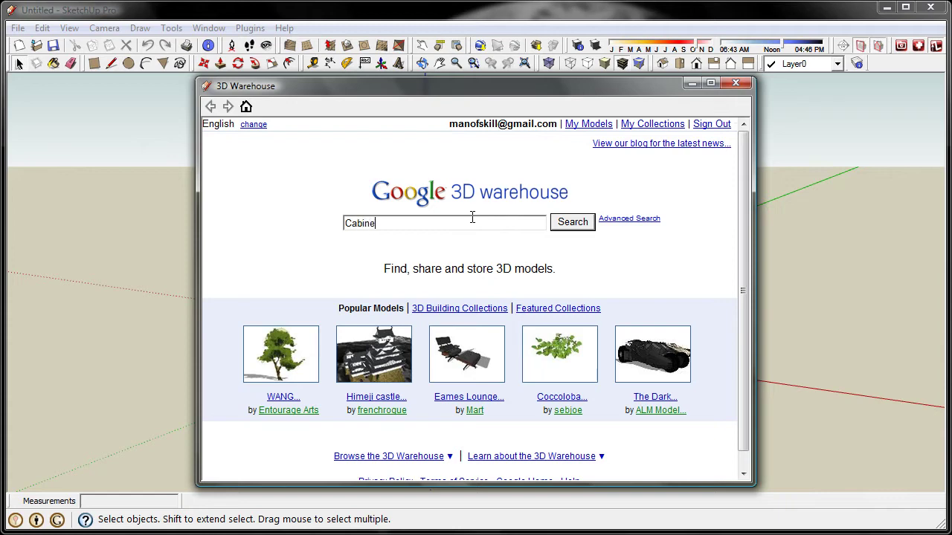
text(t)
key(Return)
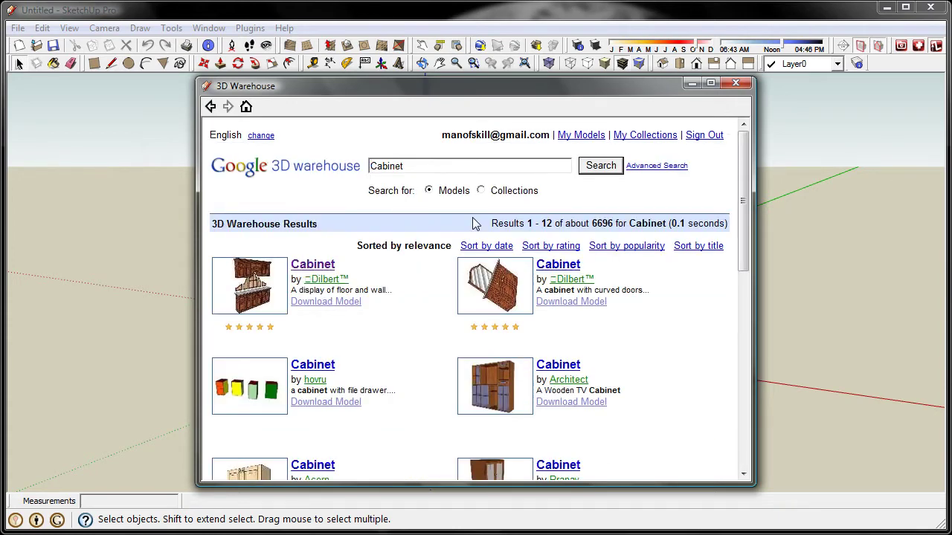
click(321, 265)
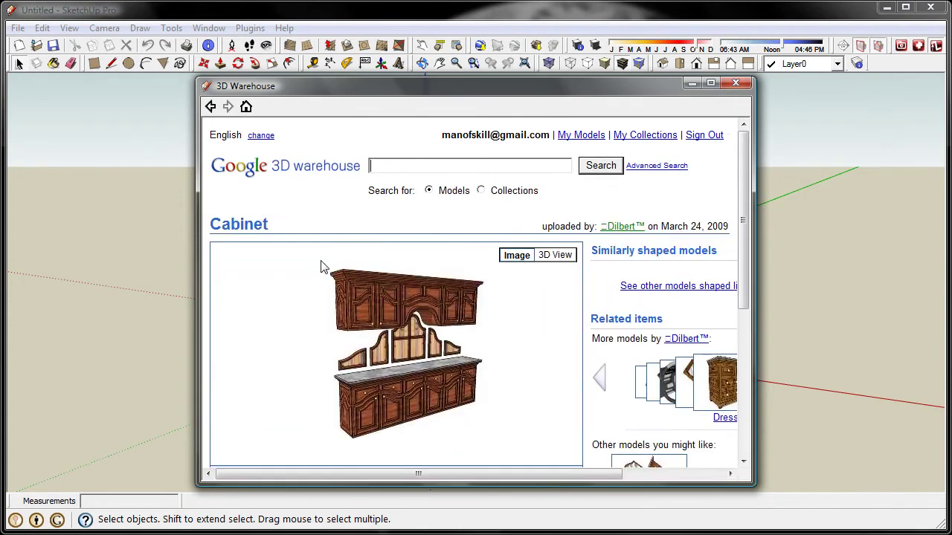
Download the Cabinet model and confirm loading it into the drawing.
scroll(601, 337, down, 1)
scroll(591, 360, down, 1)
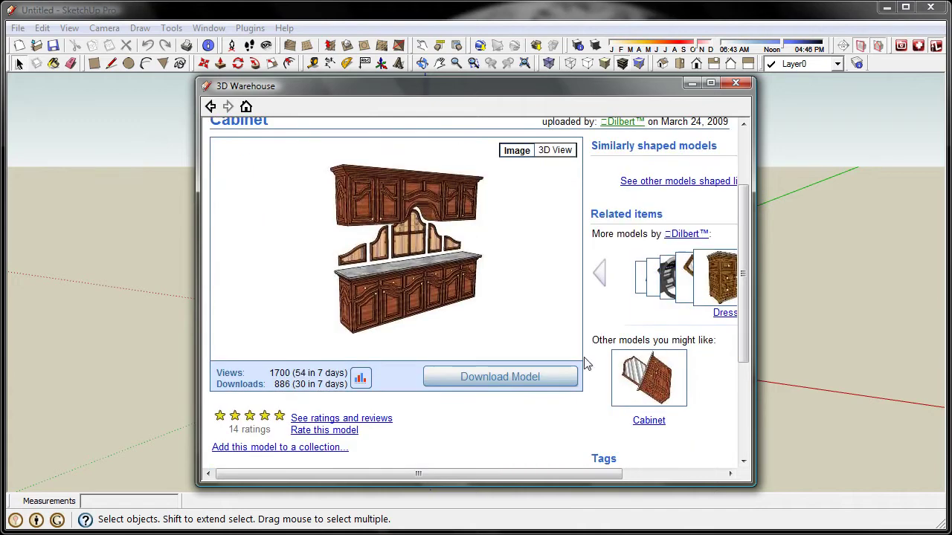
click(521, 377)
click(434, 323)
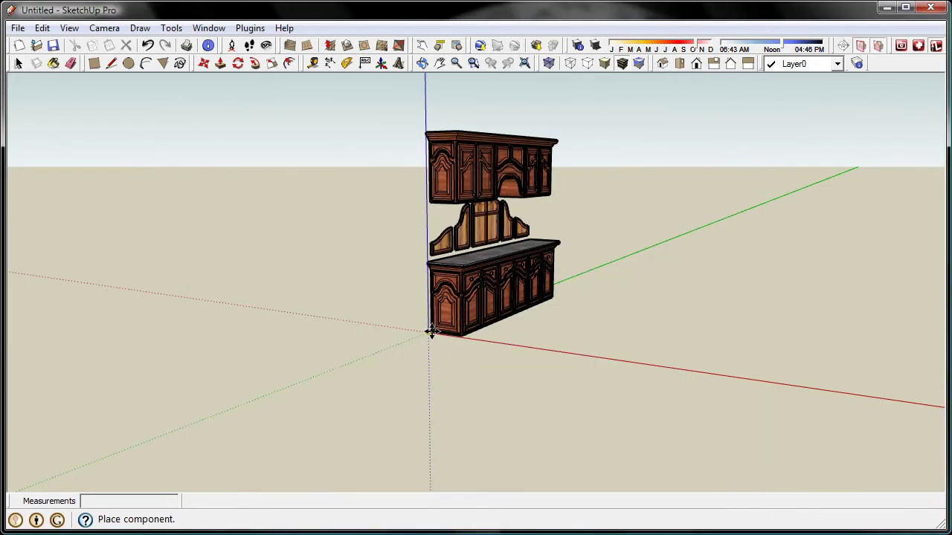
Place the cabinet at the origin, switch to Right view, zoom extents, and deselect it.
click(429, 327)
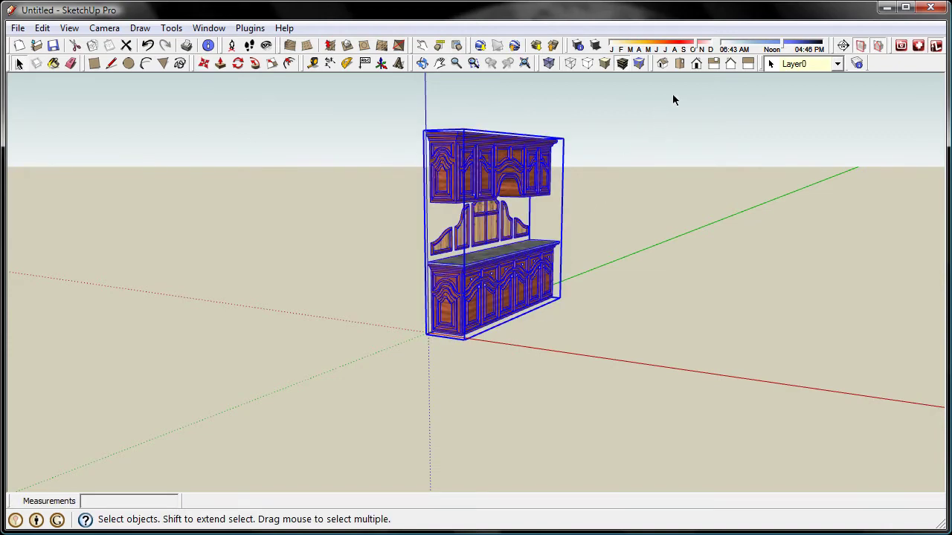
click(714, 63)
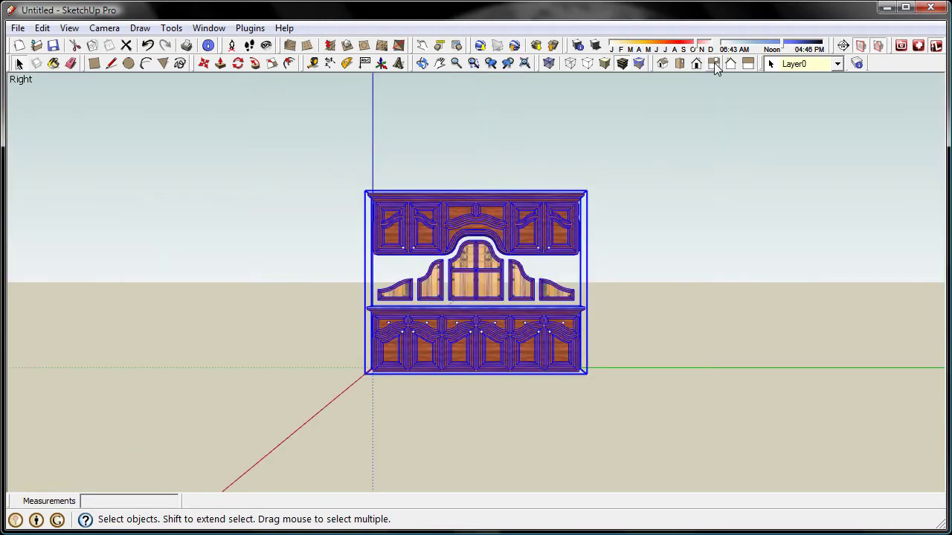
click(525, 64)
click(751, 257)
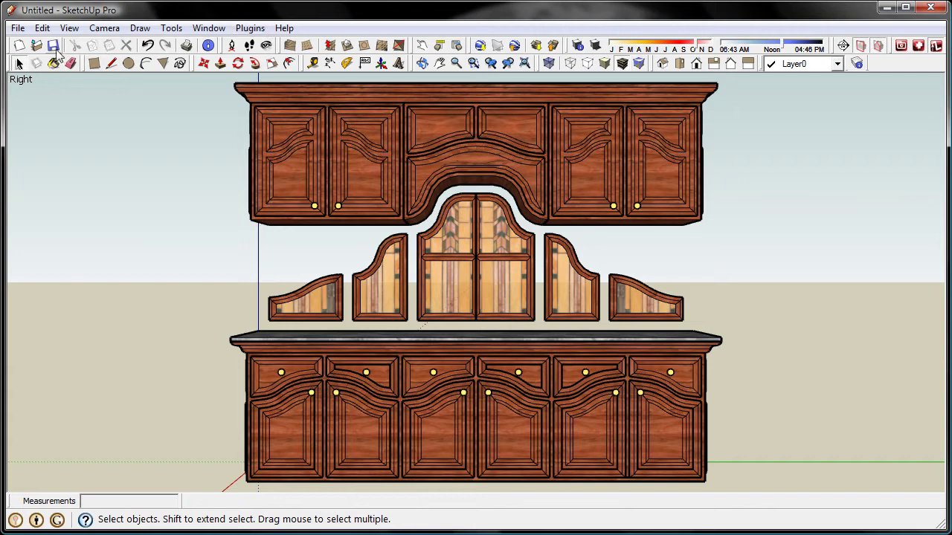
Cancel the Save As prompt without saving and open the Plugins menu.
click(52, 45)
click(650, 385)
click(251, 29)
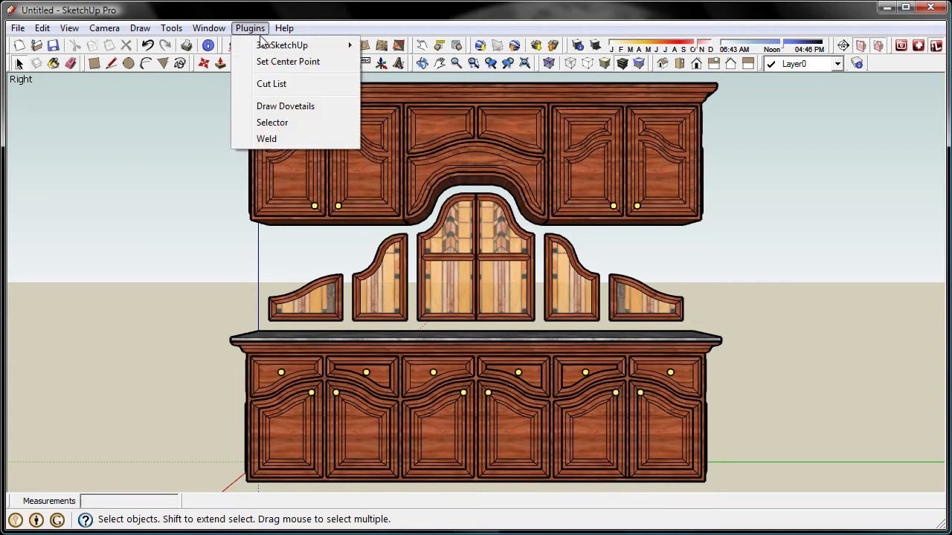
Run Cut List with CSV output, 12" nominal board width and 12' board length.
click(308, 86)
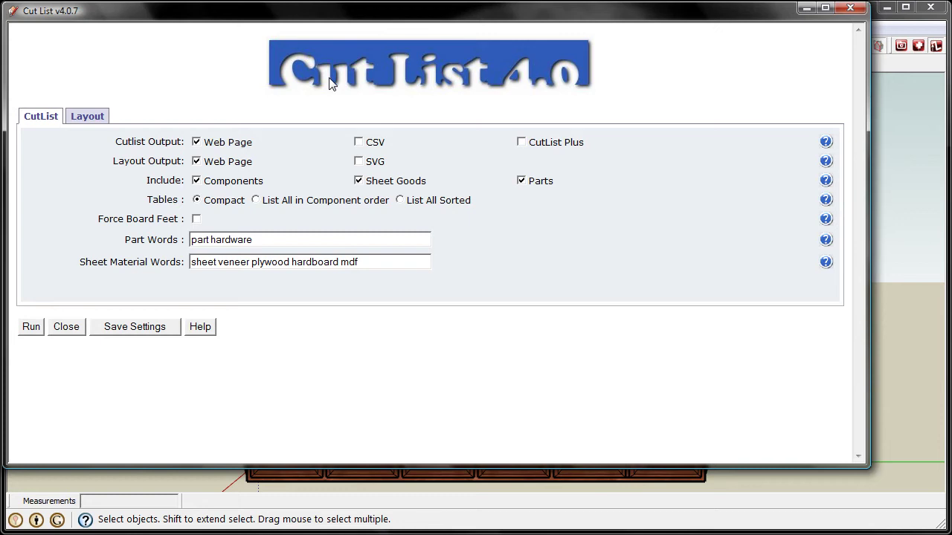
click(360, 143)
click(95, 117)
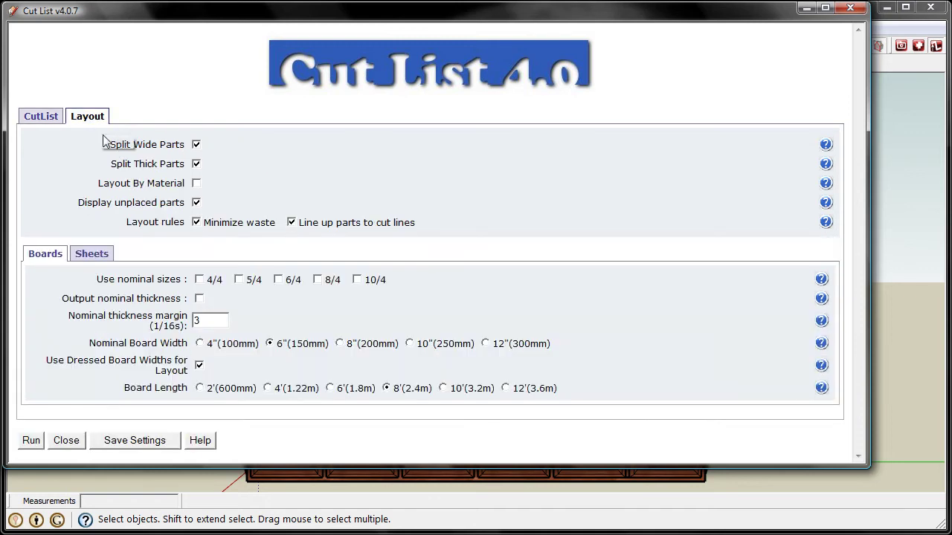
click(485, 344)
click(505, 388)
click(92, 261)
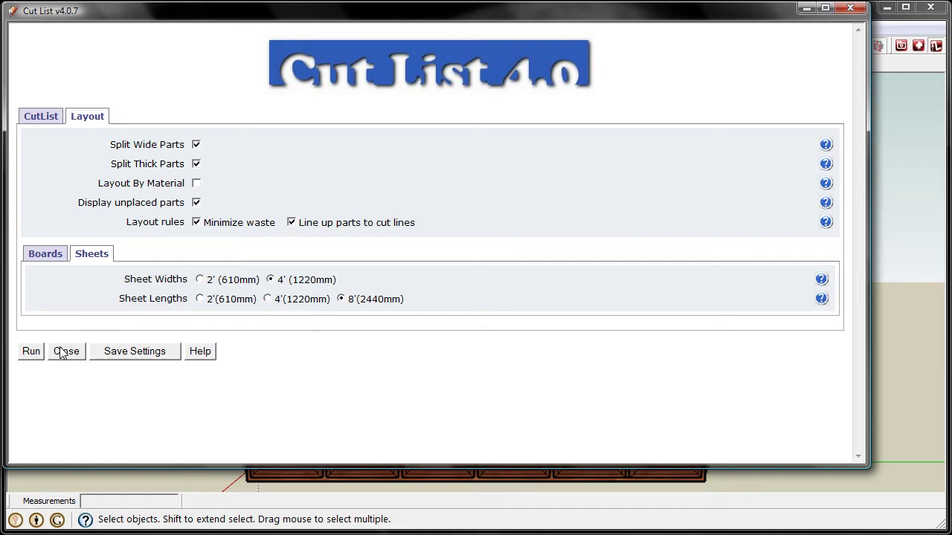
click(34, 352)
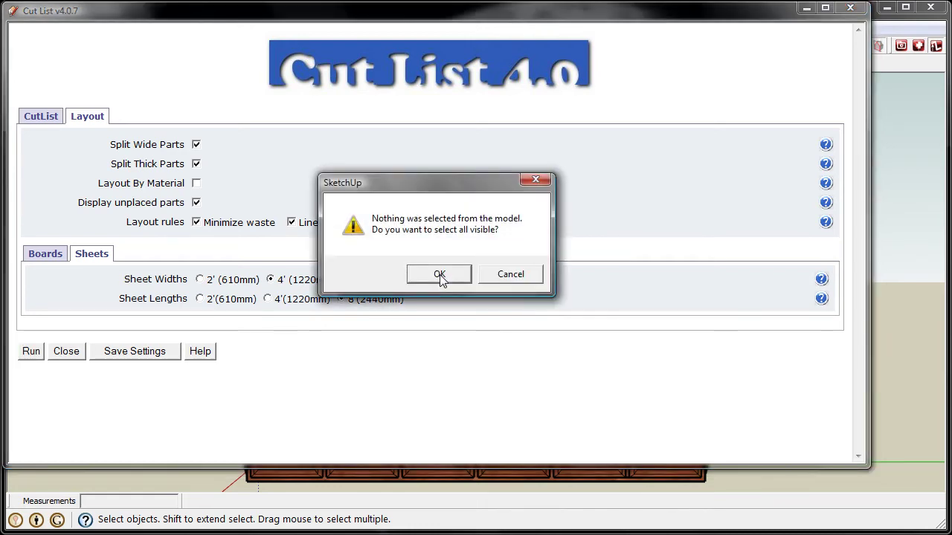
Include all visible parts and acknowledge Untitled_CutList.csv being written to the Desktop.
click(439, 275)
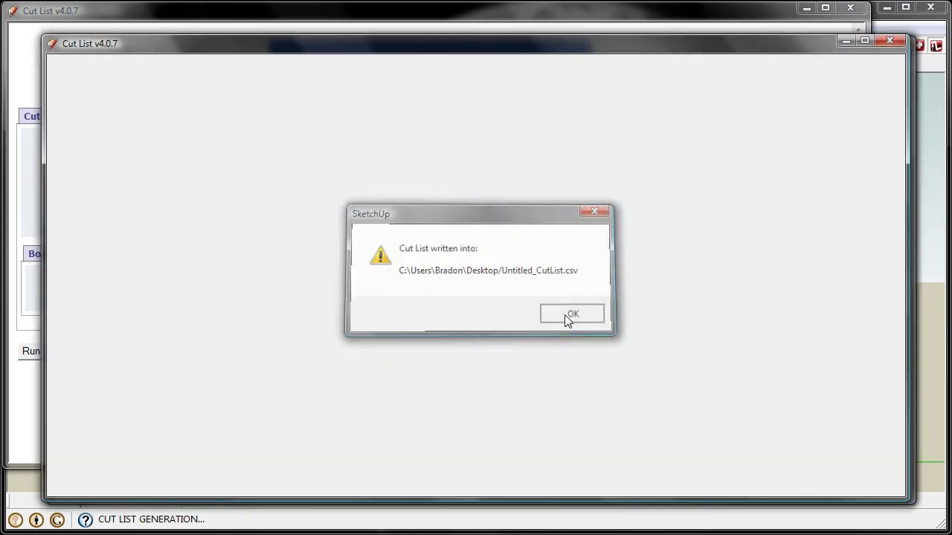
click(565, 321)
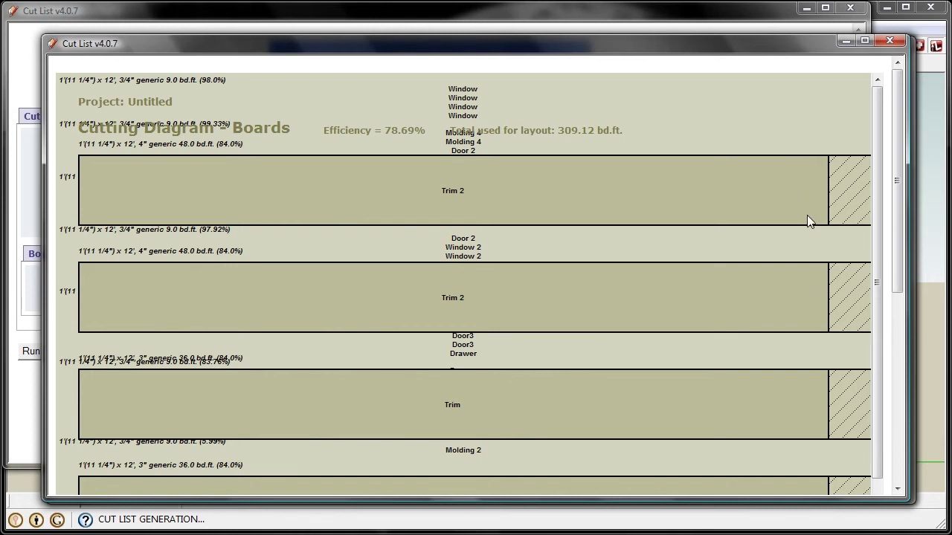
Scroll the Cutting Diagram - Boards down to the Door boards, then close it.
scroll(807, 215, down, 3)
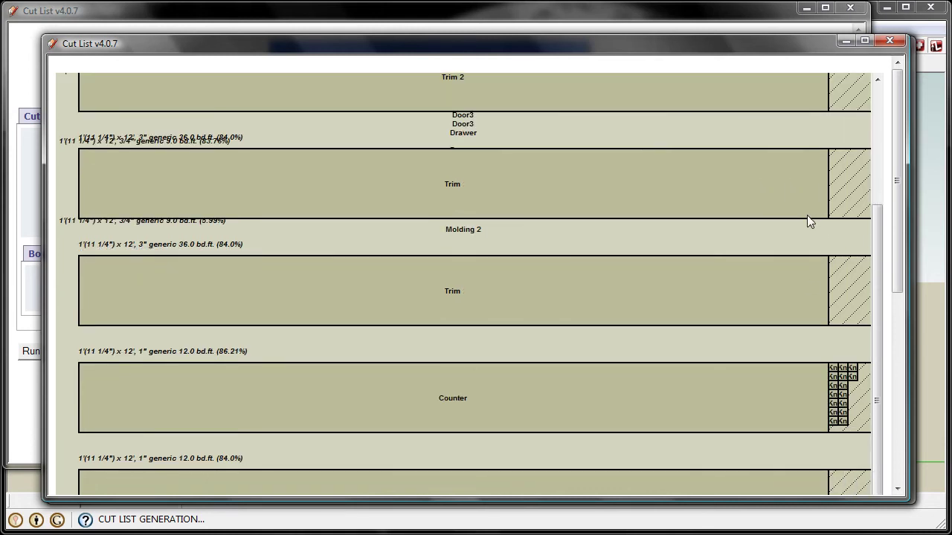
scroll(807, 215, down, 2)
scroll(807, 215, down, 2)
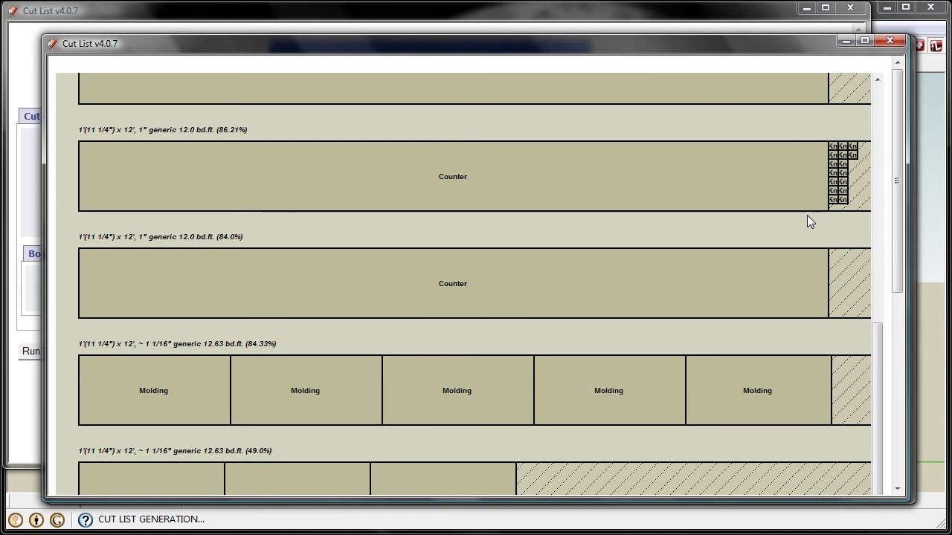
scroll(807, 215, down, 1)
scroll(807, 221, down, 1)
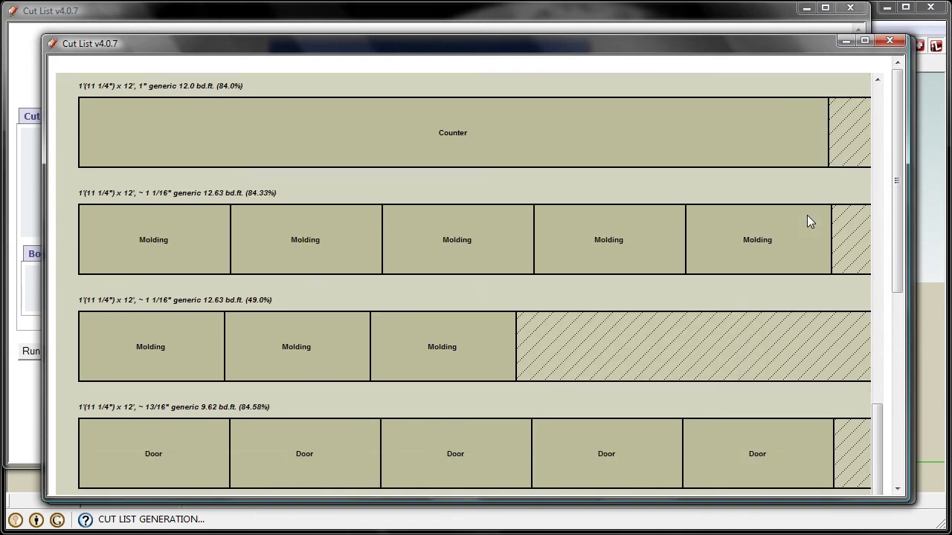
scroll(807, 221, down, 1)
scroll(806, 216, down, 1)
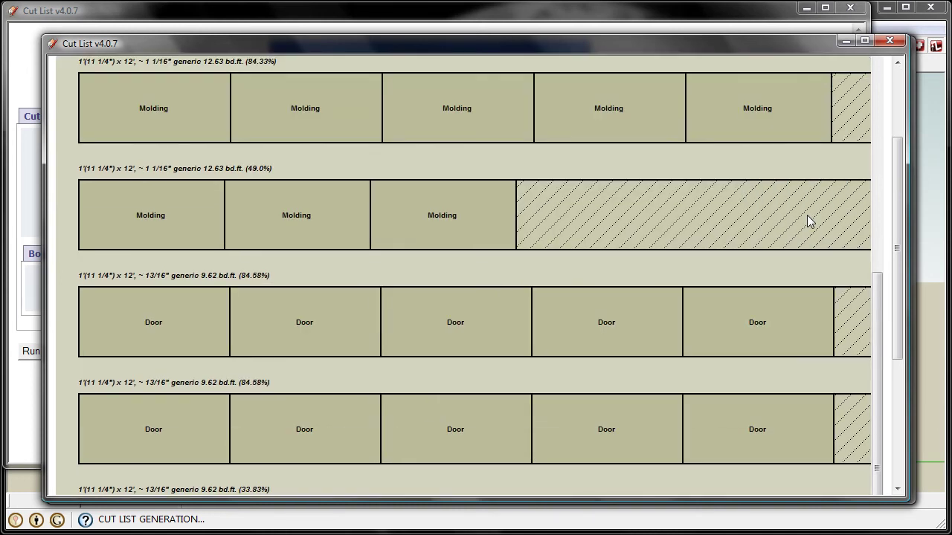
scroll(810, 221, down, 1)
scroll(810, 221, down, 1)
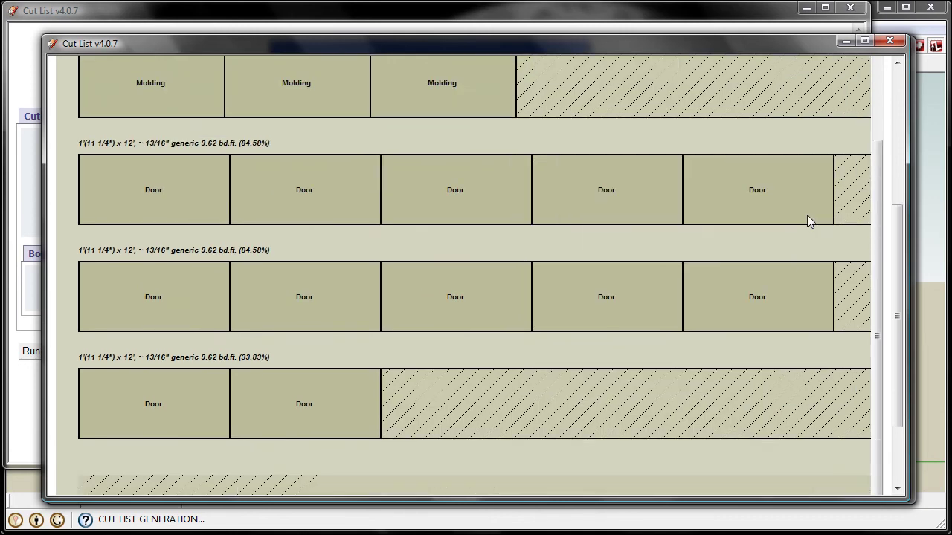
scroll(810, 221, down, 1)
scroll(809, 220, down, 1)
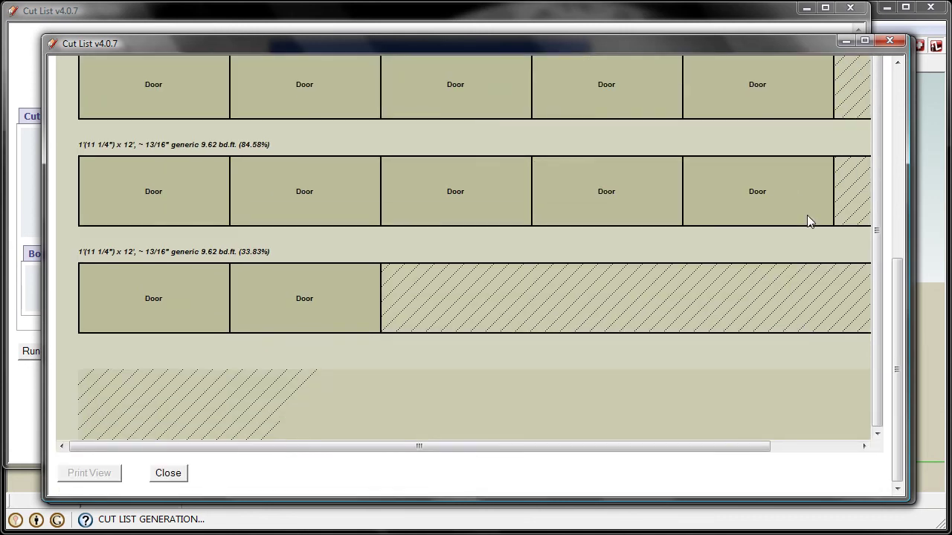
click(882, 43)
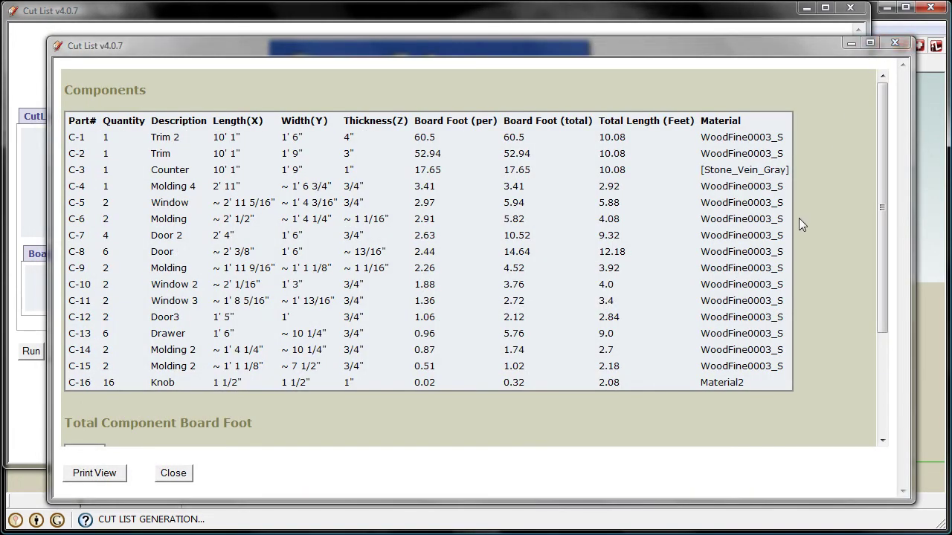
Review the components report's 193.38 board-foot total and material list, then close the report.
scroll(807, 219, down, 1)
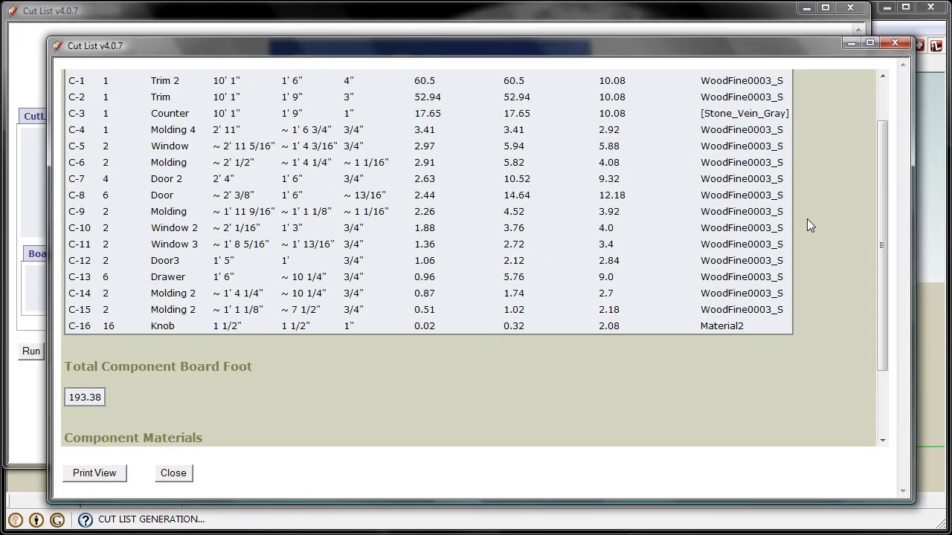
scroll(807, 219, down, 2)
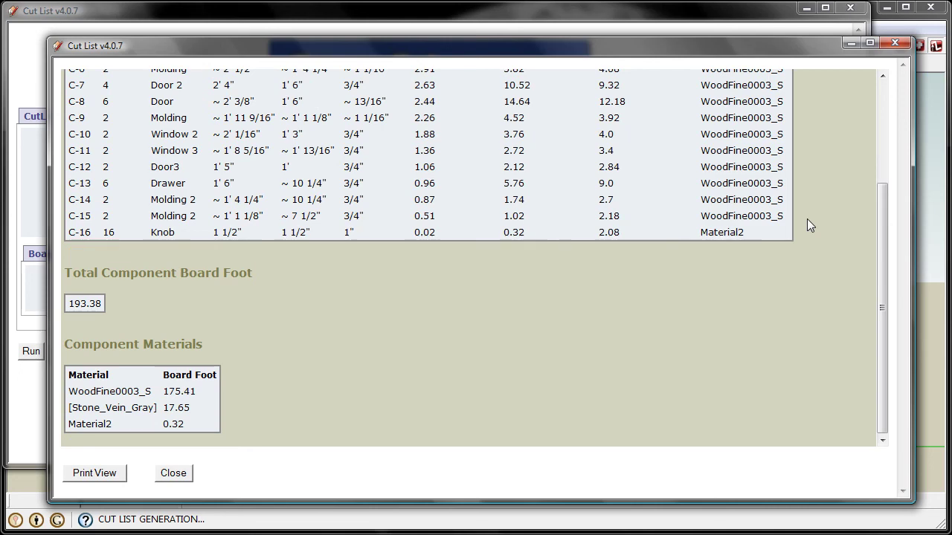
scroll(806, 219, up, 1)
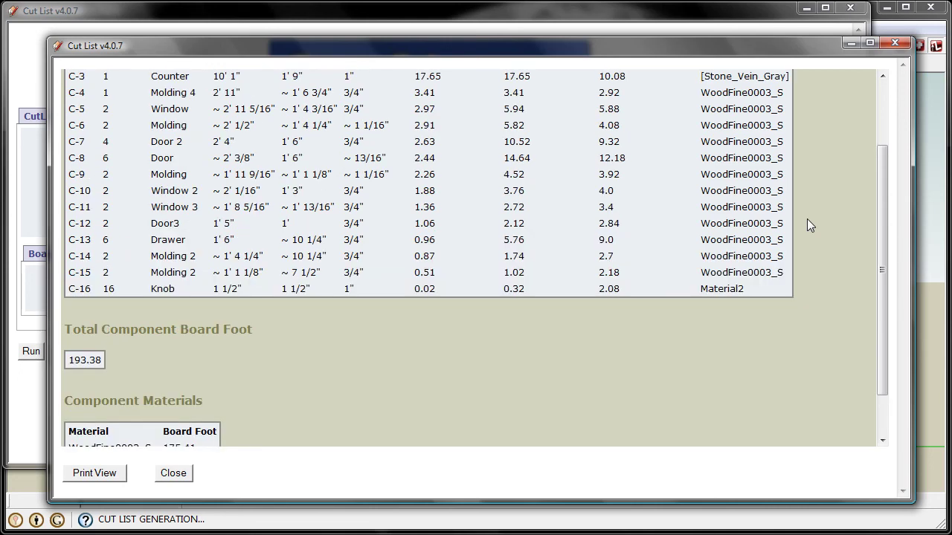
scroll(806, 218, up, 1)
scroll(807, 219, up, 1)
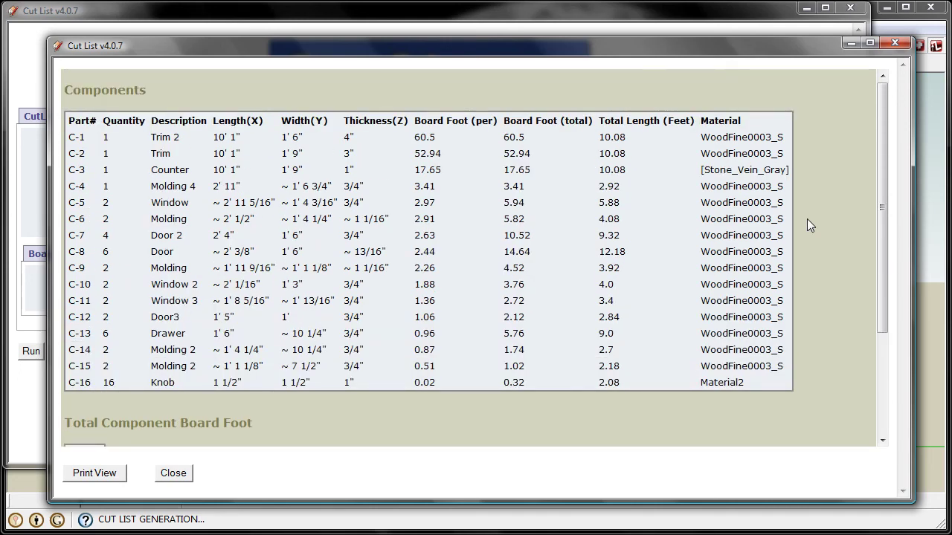
click(893, 43)
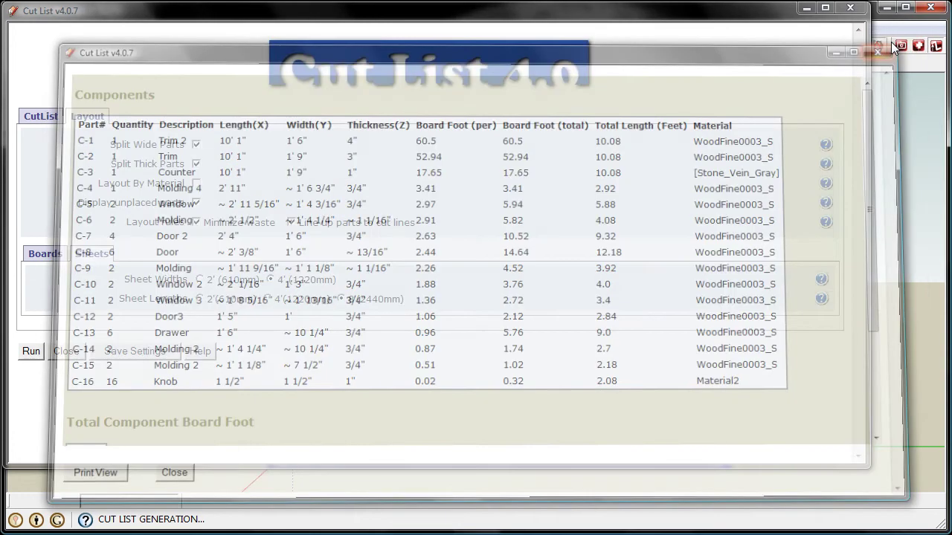